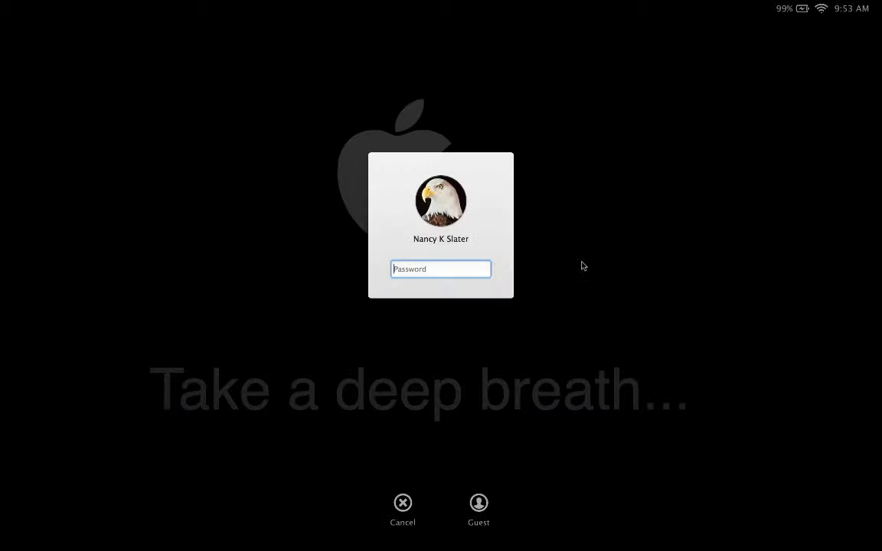
- Enter the account password to unlock the Mac
{"action": "type", "text": "••••••••••"}
{"action": "left_click", "coordinate": [482, 270]}
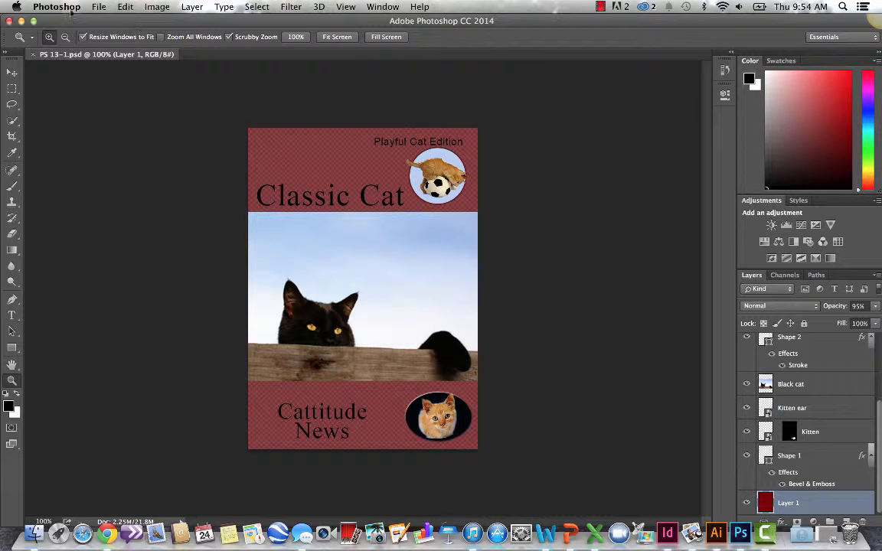
- Save the cover as a Photoshop copy named "classiccat_" plus the author's surname, keeping layers and Maximize Compatibility
{"action": "left_click", "coordinate": [99, 7]}
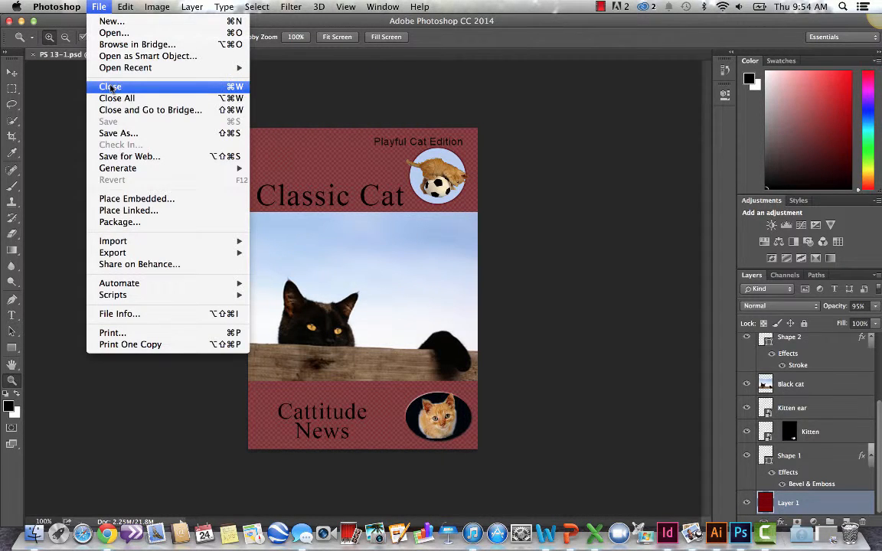
{"action": "left_click", "coordinate": [117, 135]}
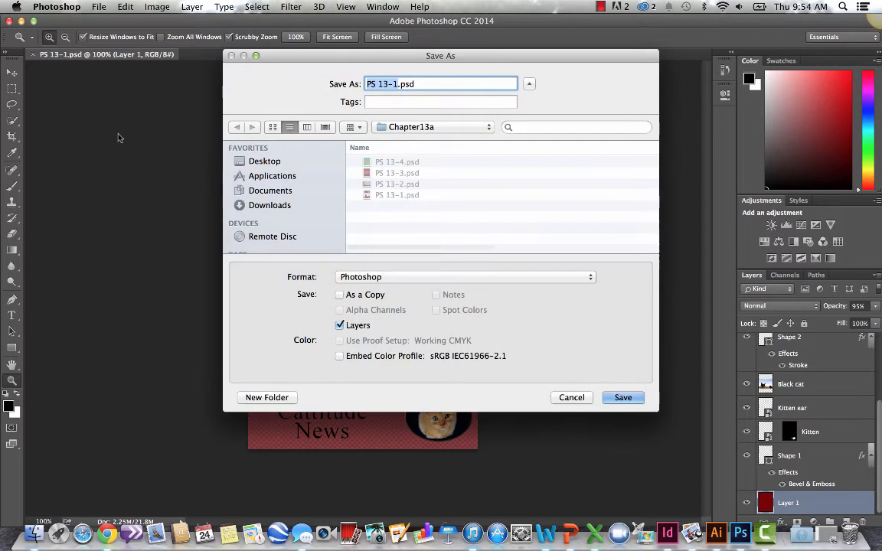
{"action": "type", "text": "classiccat"}
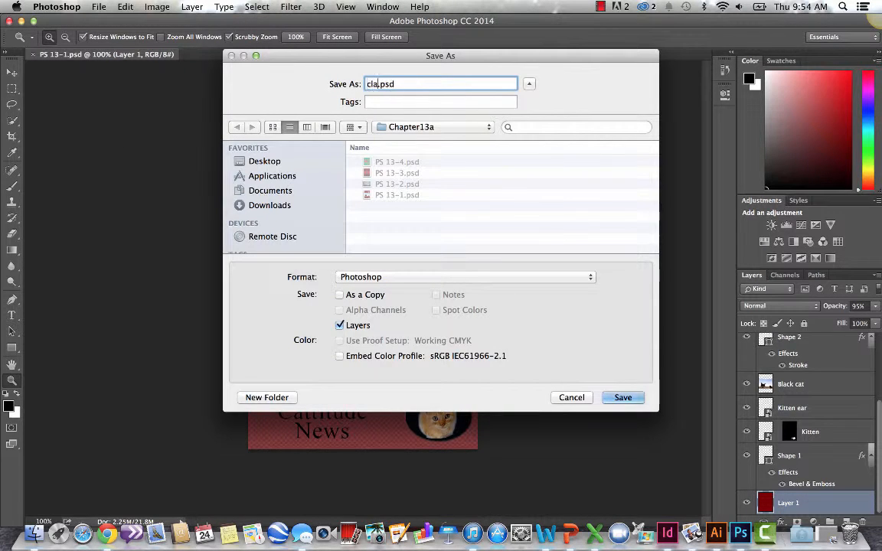
{"action": "type", "text": "_slater"}
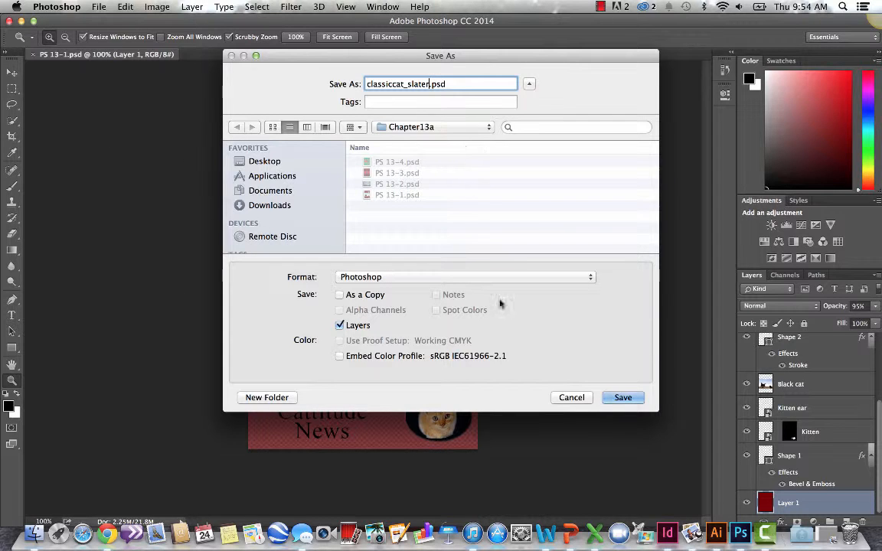
{"action": "left_click", "coordinate": [339, 295]}
{"action": "left_click", "coordinate": [629, 406]}
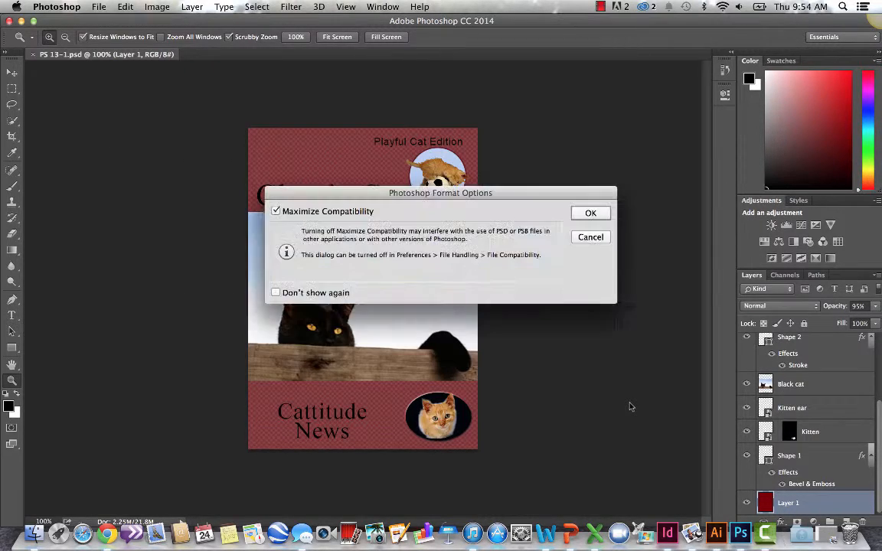
{"action": "left_click", "coordinate": [588, 212]}
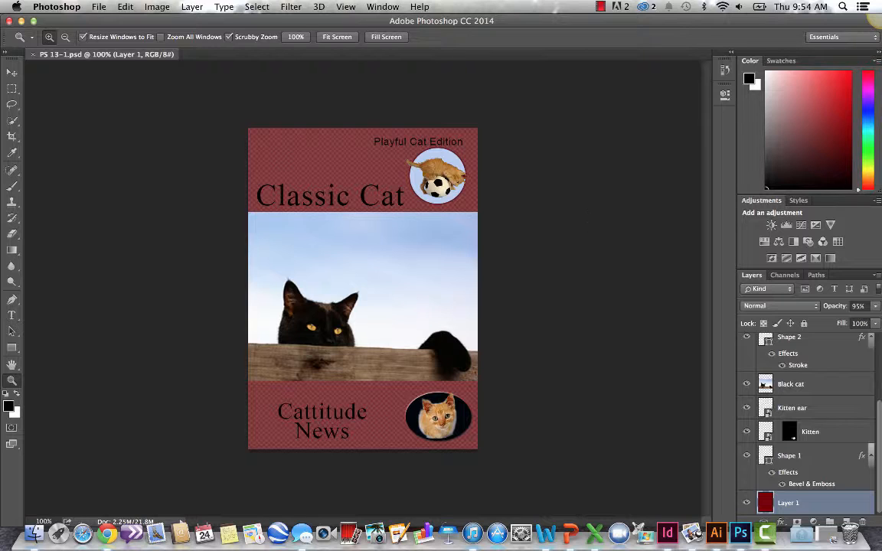
- Switch to the Typography workspace and show the rulers with pixels as their unit
{"action": "left_click", "coordinate": [825, 38]}
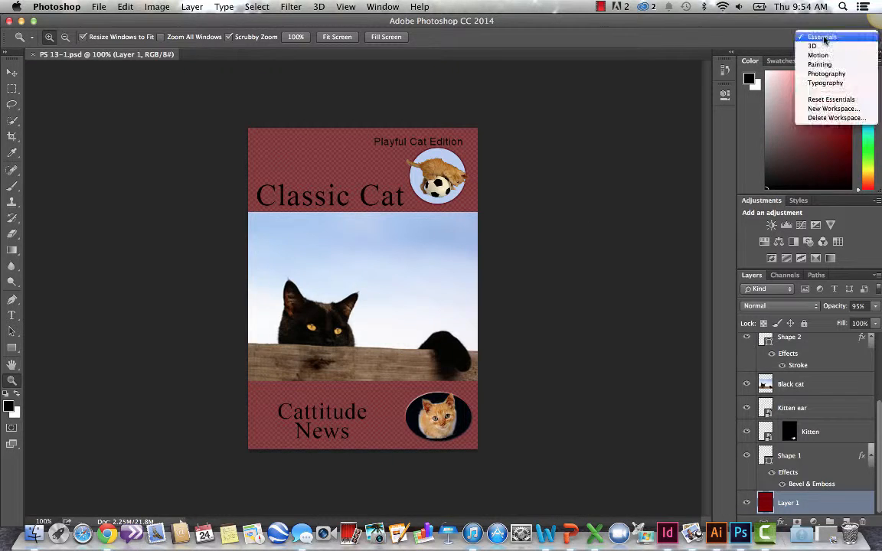
{"action": "left_click", "coordinate": [825, 83]}
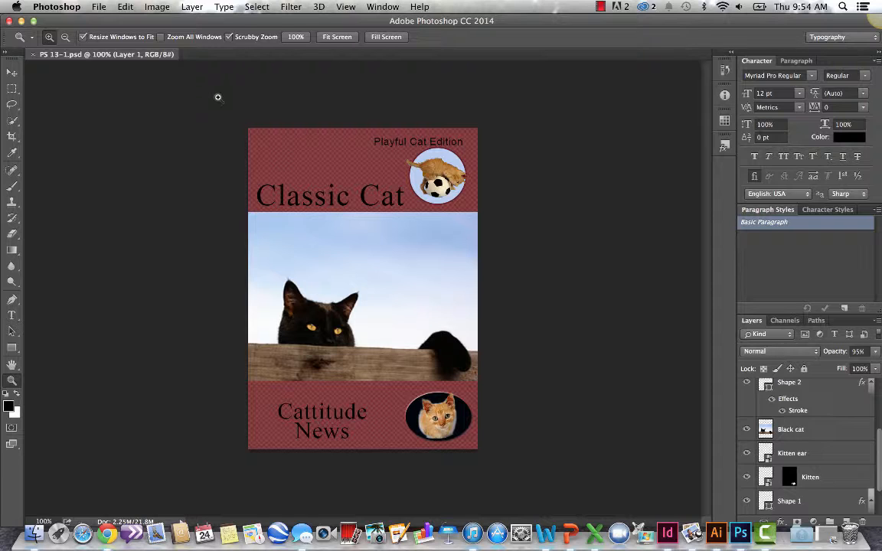
{"action": "left_click", "coordinate": [349, 6]}
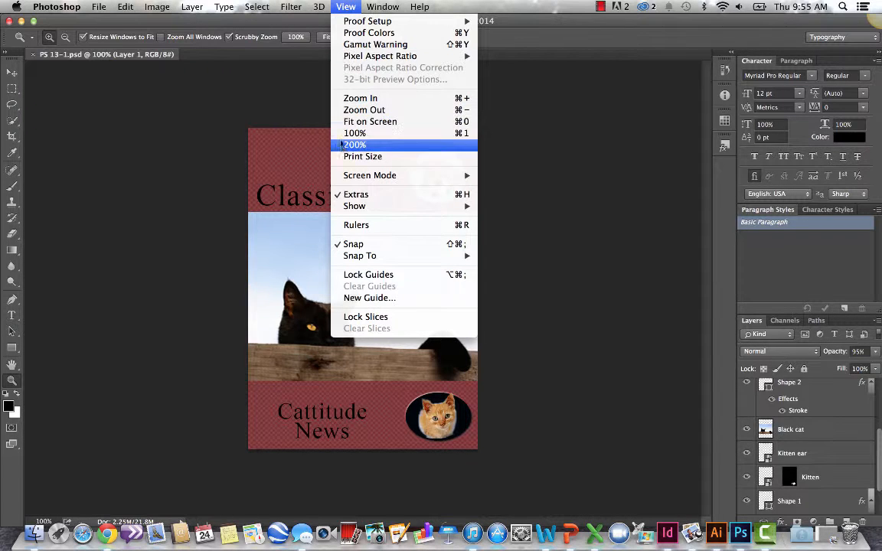
{"action": "left_click", "coordinate": [350, 225]}
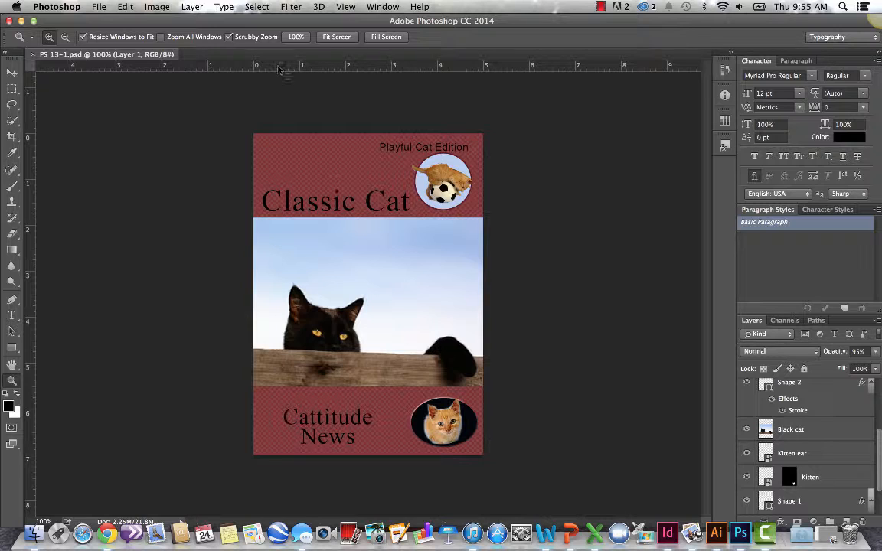
{"action": "right_click", "coordinate": [279, 69]}
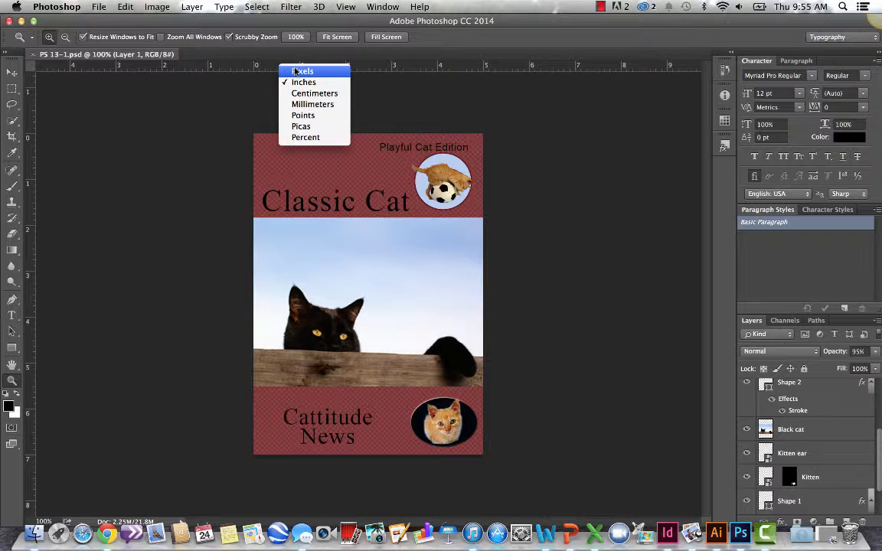
{"action": "left_click", "coordinate": [296, 71]}
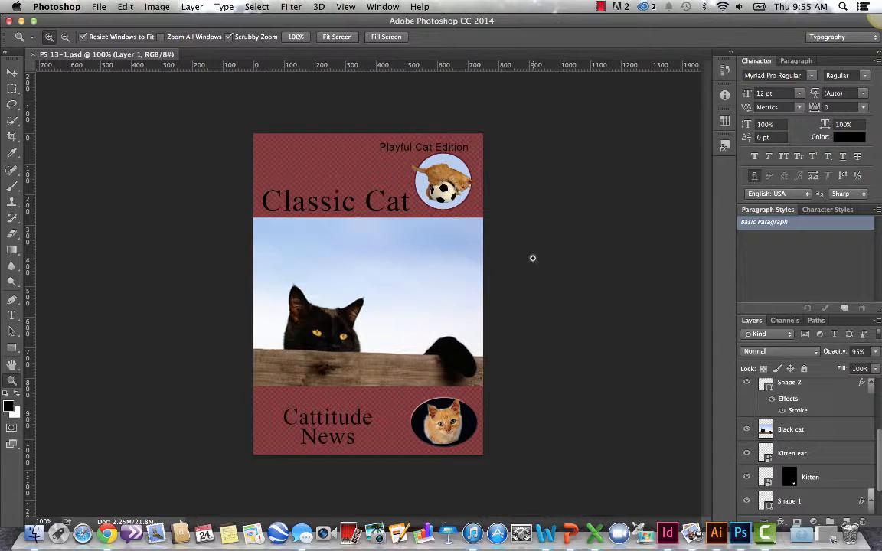
- Select the Classic Cat text layer and enable Show Transform Controls for the Move tool
{"action": "scroll", "coordinate": [780, 436], "scroll_direction": "down", "scroll_amount": 2}
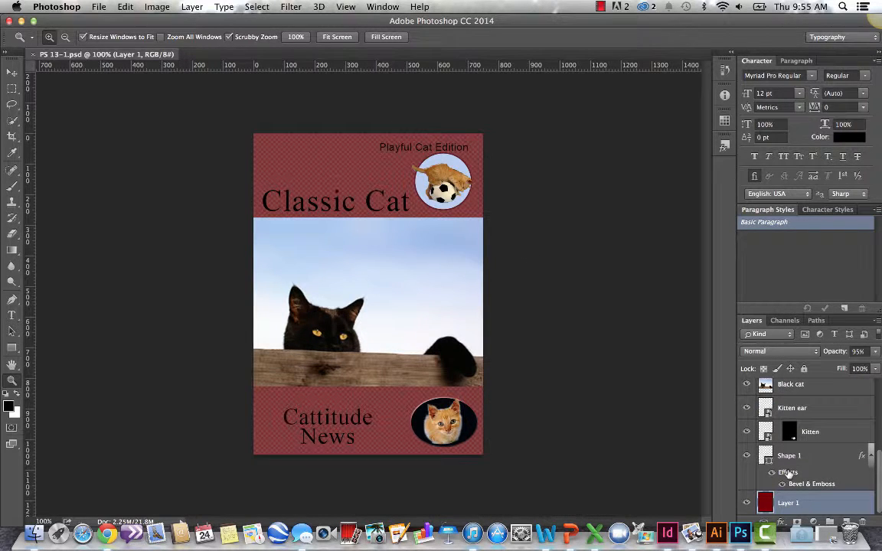
{"action": "scroll", "coordinate": [805, 468], "scroll_direction": "up", "scroll_amount": 5}
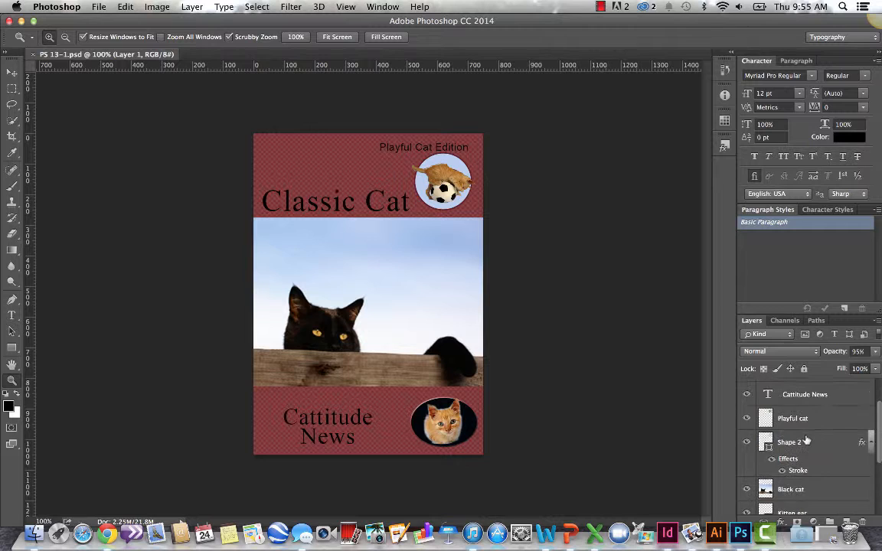
{"action": "scroll", "coordinate": [803, 414], "scroll_direction": "up", "scroll_amount": 2}
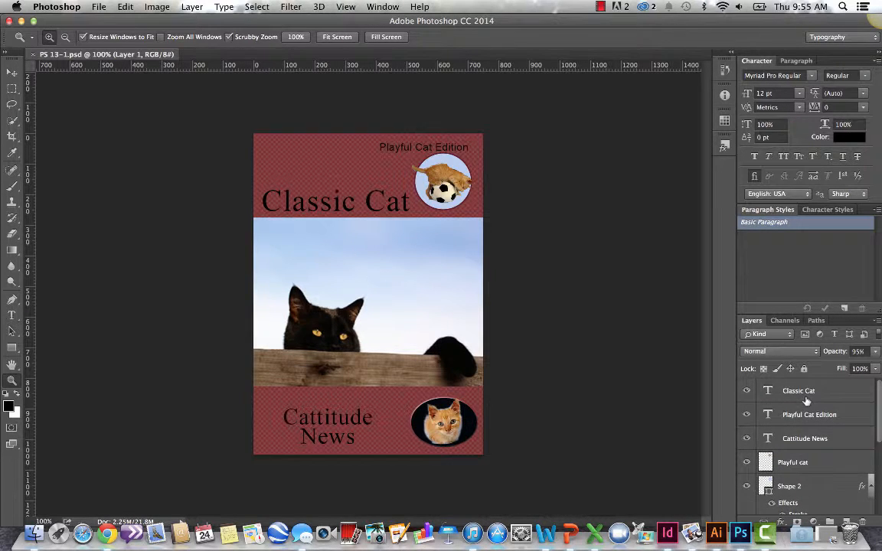
{"action": "left_click", "coordinate": [804, 399]}
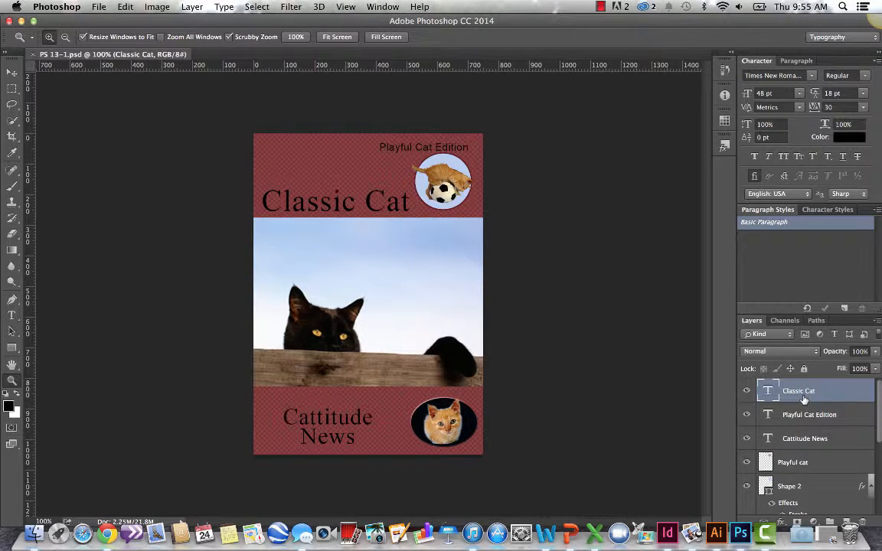
{"action": "left_click", "coordinate": [13, 73]}
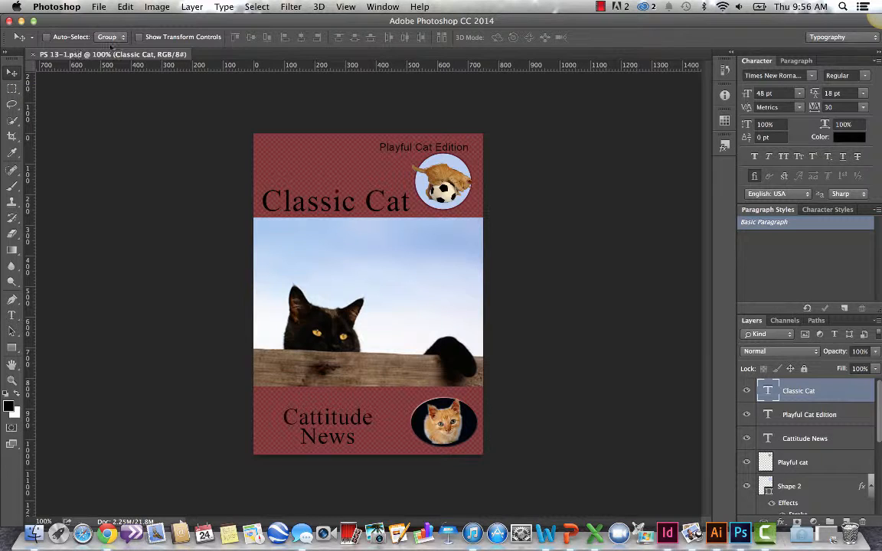
{"action": "left_click", "coordinate": [138, 37]}
- Try stretching the Classic Cat title in width to about 159% and in height to about 296%, undoing each change
{"action": "left_click_drag", "start_coordinate": [409, 200], "coordinate": [498, 241]}
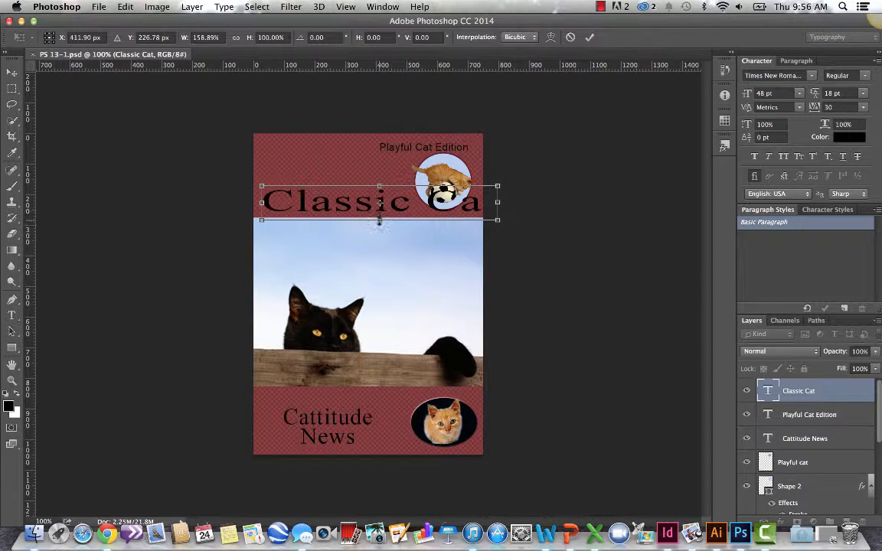
{"action": "key", "text": "super+z"}
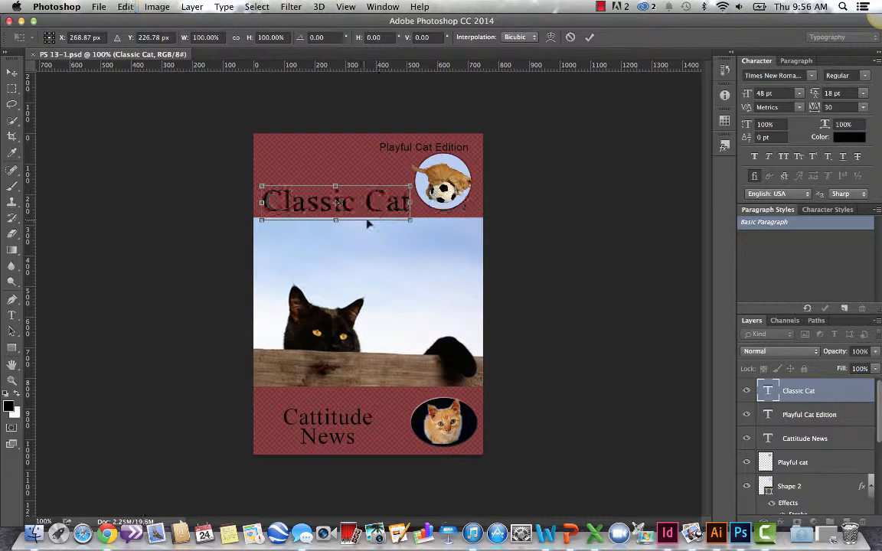
{"action": "left_click_drag", "start_coordinate": [337, 221], "coordinate": [337, 289]}
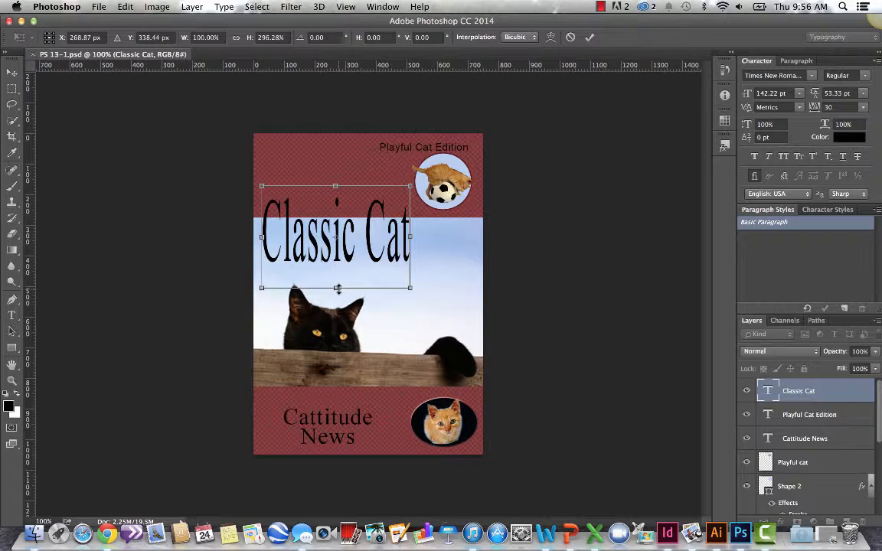
{"action": "key", "text": "super+z"}
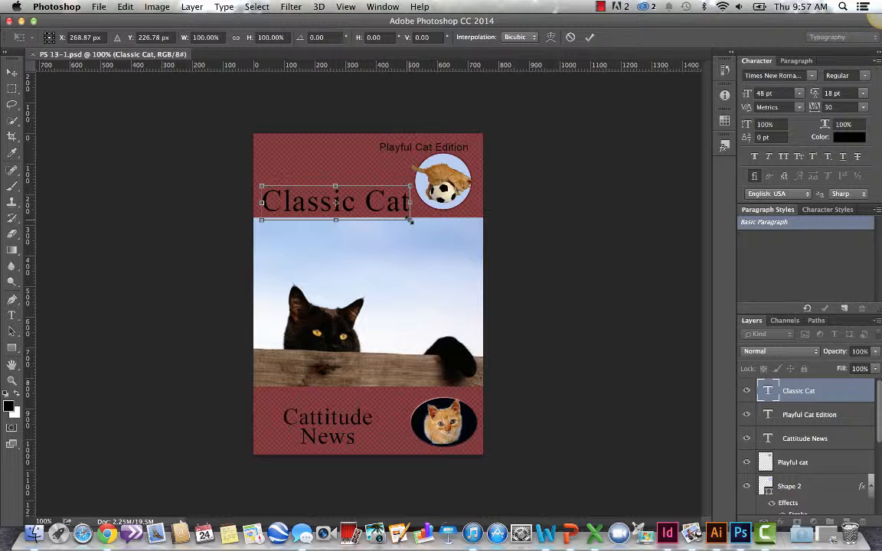
- Stretch the Classic Cat title upward to about 169% height and set its vertical position to 194 px
{"action": "mouse_move", "coordinate": [409, 220]}
{"action": "left_mouse_down"}
{"action": "mouse_move", "coordinate": [538, 249]}
{"action": "mouse_move", "coordinate": [420, 222]}
{"action": "mouse_move", "coordinate": [457, 267]}
{"action": "mouse_move", "coordinate": [414, 239]}
{"action": "mouse_move", "coordinate": [461, 237]}
{"action": "mouse_move", "coordinate": [411, 219]}
{"action": "mouse_move", "coordinate": [428, 249]}
{"action": "mouse_move", "coordinate": [460, 253]}
{"action": "mouse_move", "coordinate": [463, 233]}
{"action": "mouse_move", "coordinate": [412, 220]}
{"action": "left_mouse_up"}
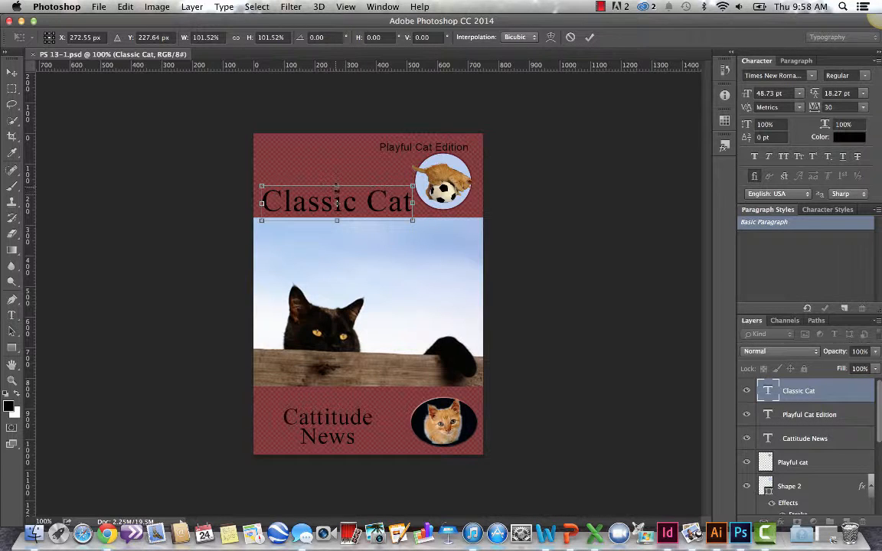
{"action": "left_click_drag", "start_coordinate": [337, 186], "coordinate": [337, 161]}
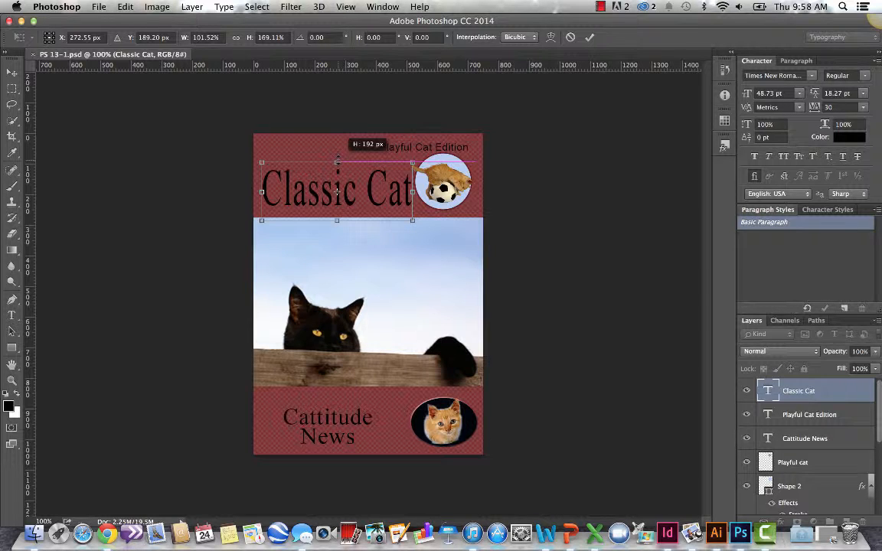
{"action": "left_click_drag", "start_coordinate": [337, 160], "coordinate": [337, 161]}
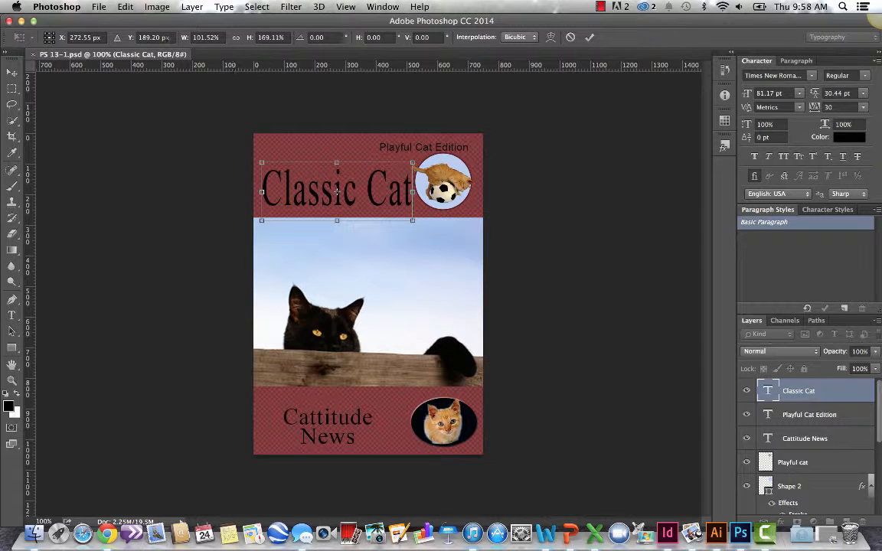
{"action": "left_click", "coordinate": [149, 37]}
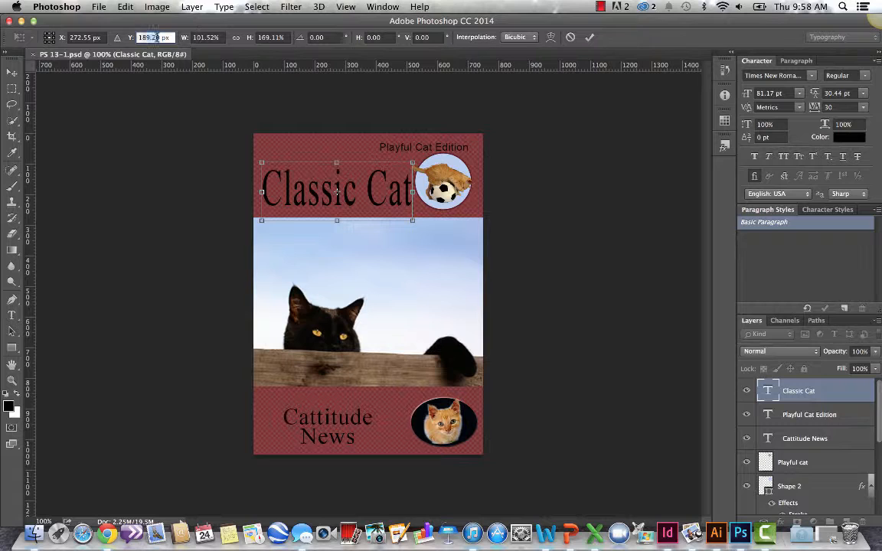
{"action": "type", "text": "194"}
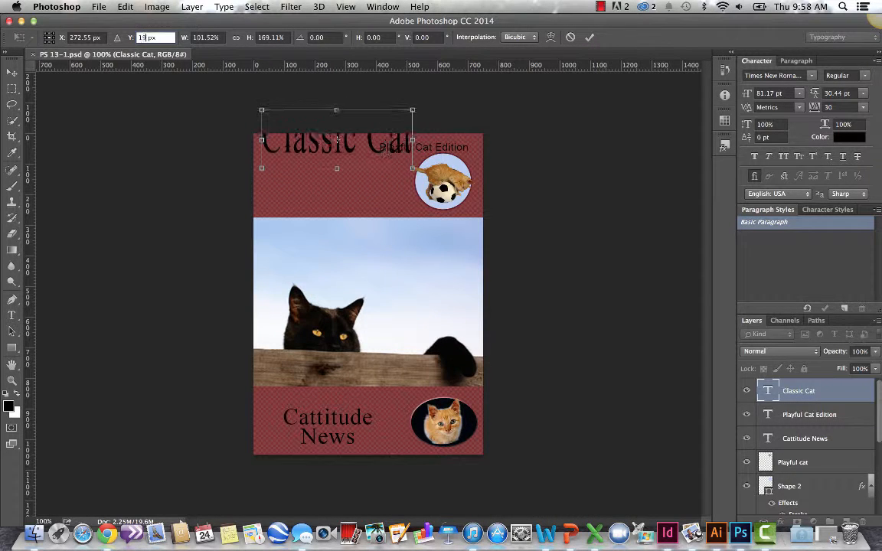
{"action": "key", "text": "Tab"}
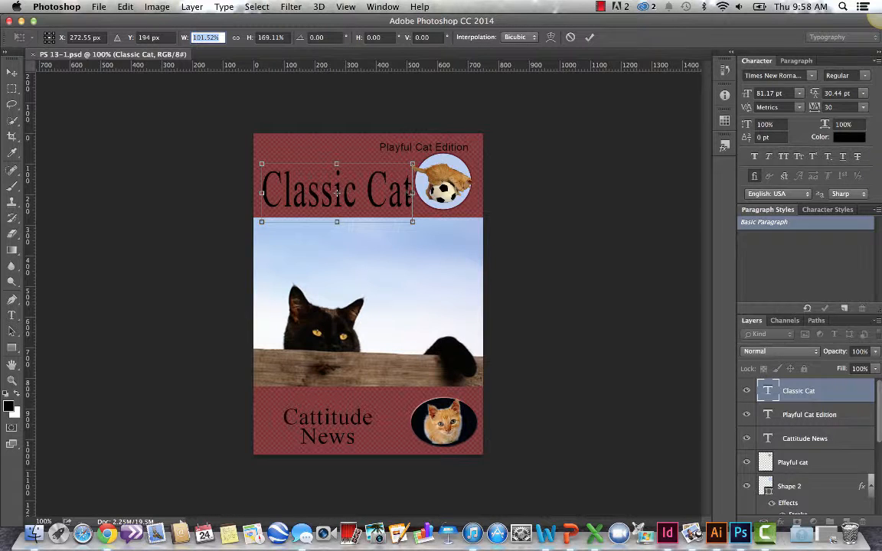
- Narrow the Classic Cat title to a width of 90% and commit the transformation
{"action": "mouse_move", "coordinate": [412, 193]}
{"action": "left_mouse_down"}
{"action": "mouse_move", "coordinate": [476, 193]}
{"action": "mouse_move", "coordinate": [396, 193]}
{"action": "left_mouse_up"}
{"action": "left_click", "coordinate": [204, 37]}
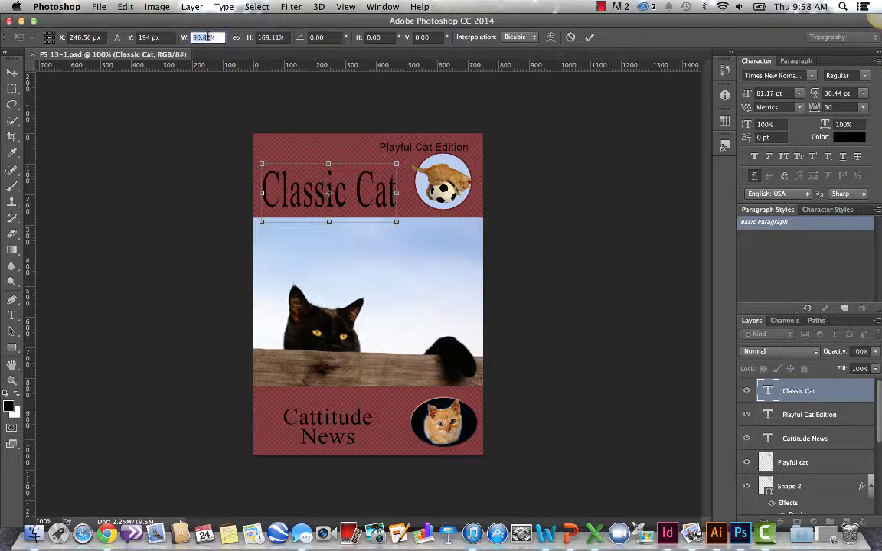
{"action": "type", "text": "90"}
{"action": "key", "text": "Tab"}
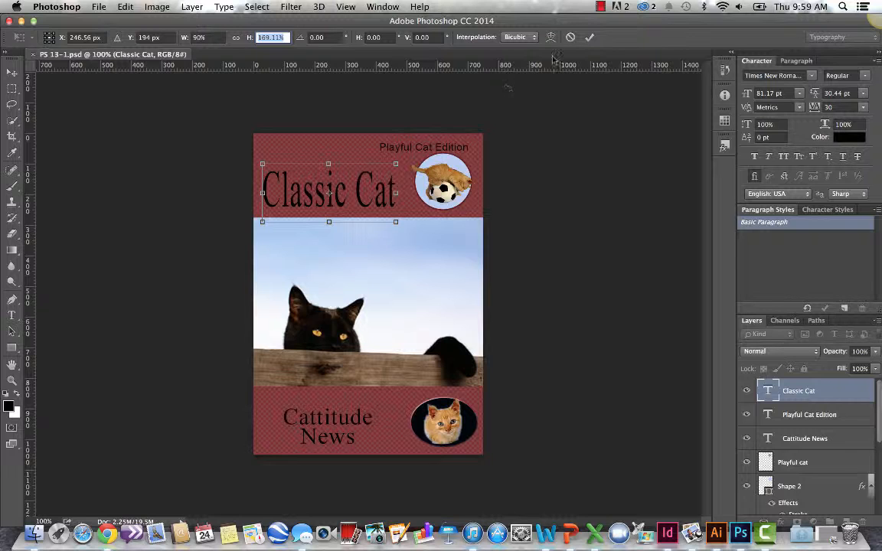
{"action": "left_click", "coordinate": [589, 37]}
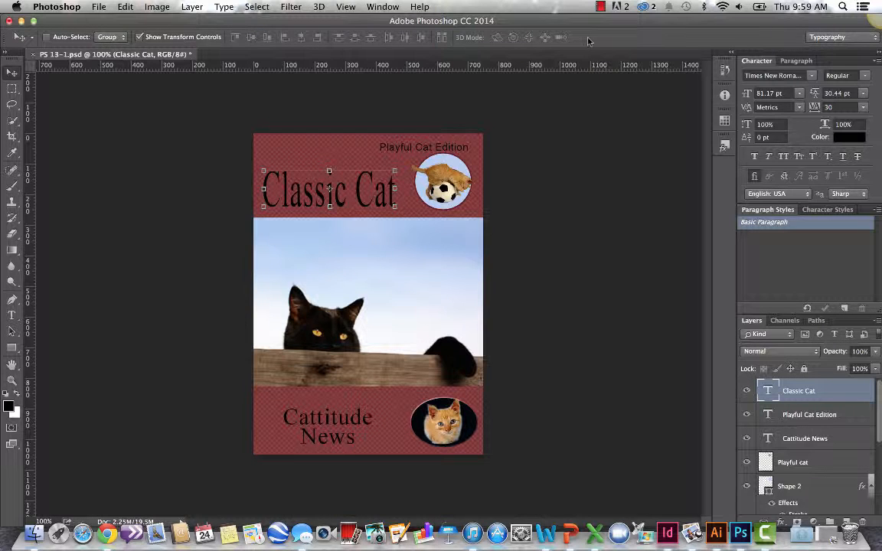